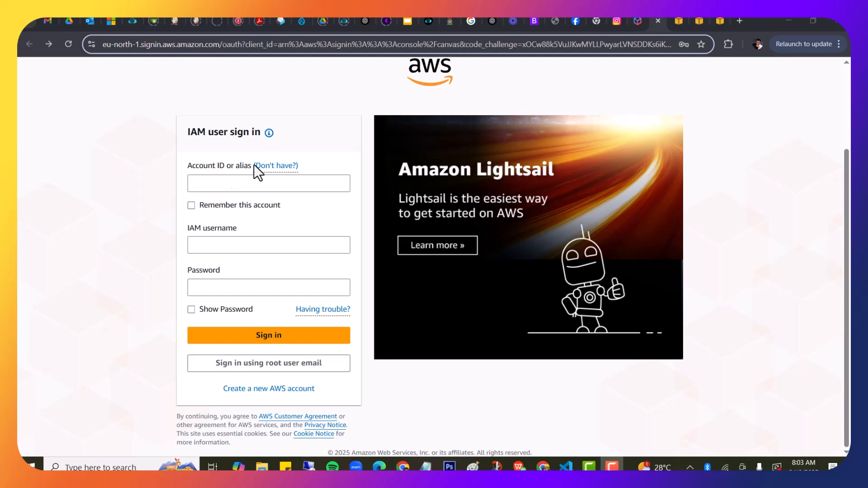
# Switch to root-user sign-in and submit the root account e-mail address
pyautogui.click(243, 367)
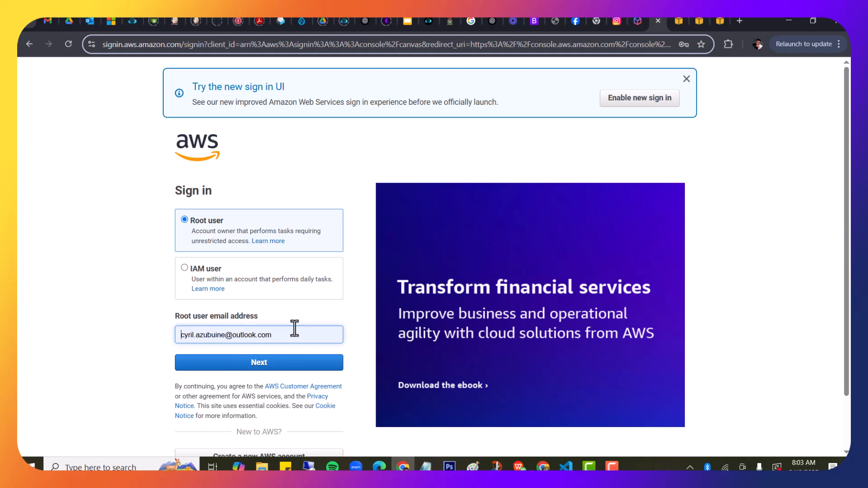
pyautogui.click(286, 373)
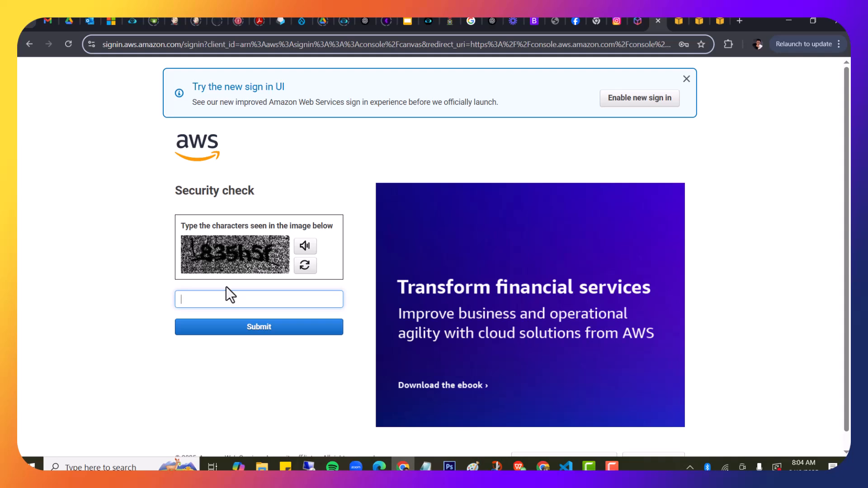
# Enter the security check characters, then sign in with the root password
pyautogui.write('835h5f')
pyautogui.click(260, 329)
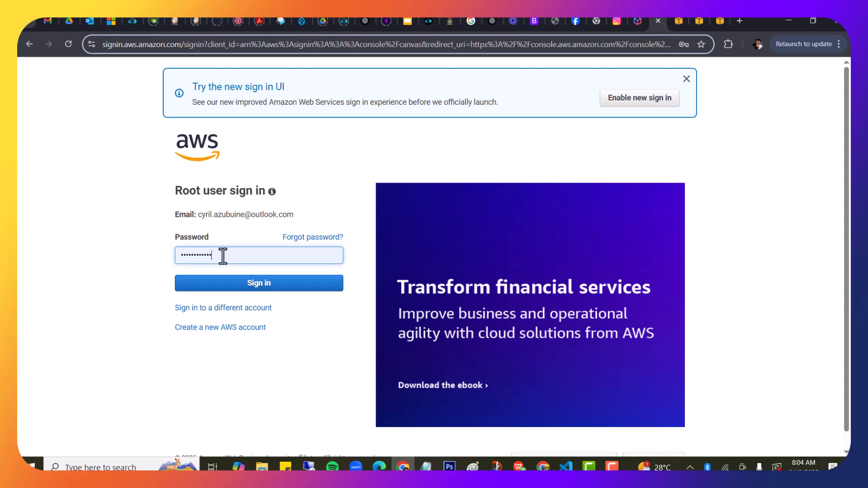
pyautogui.click(259, 284)
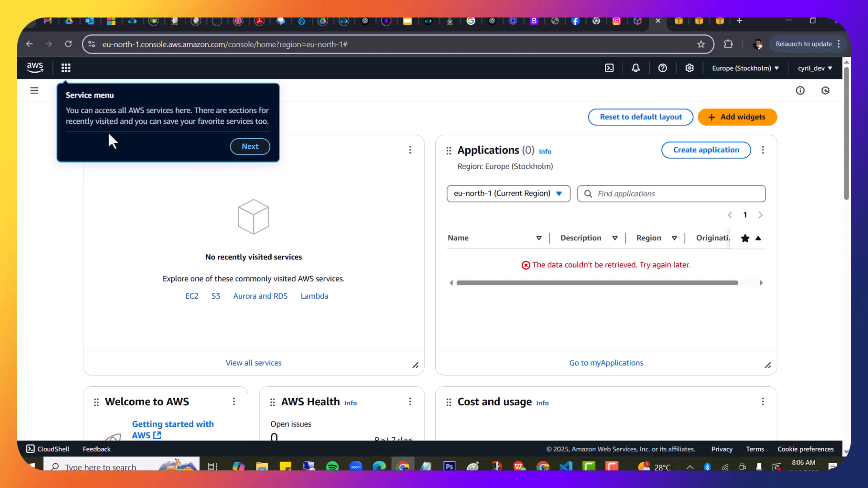
# Dismiss the Service menu, Resource search and Unified Settings tour tips
pyautogui.click(250, 146)
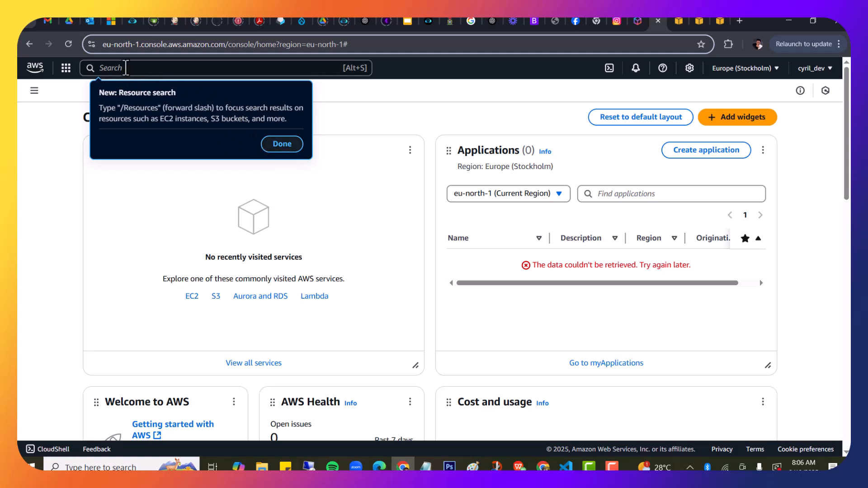
pyautogui.click(126, 68)
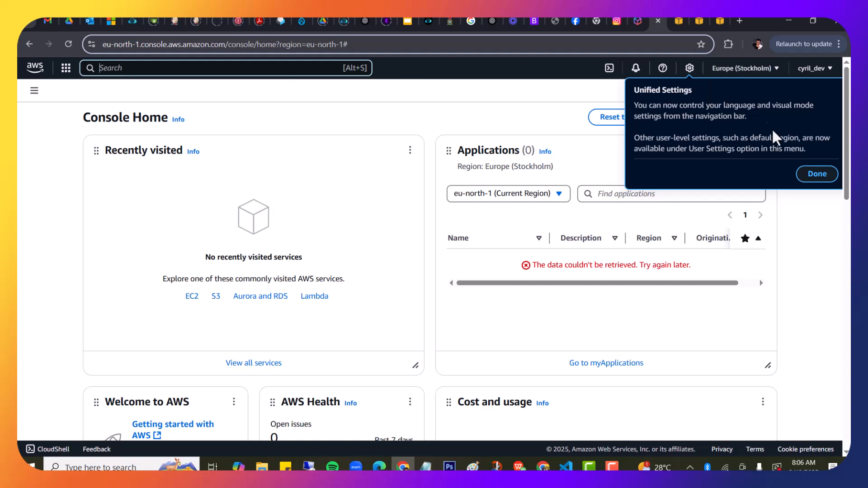
pyautogui.click(817, 174)
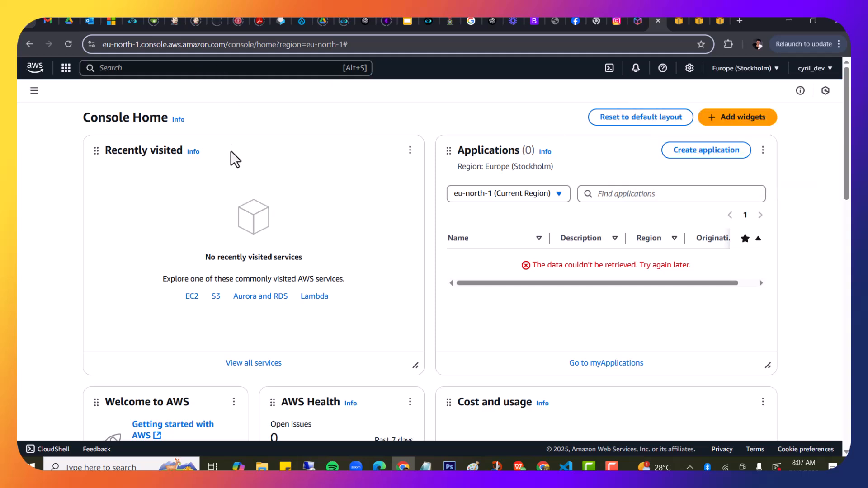
# Scroll through the Console Home widgets down to Trusted Advisor and back up
pyautogui.scroll(-1, 235, 159)
pyautogui.scroll(1, 234, 159)
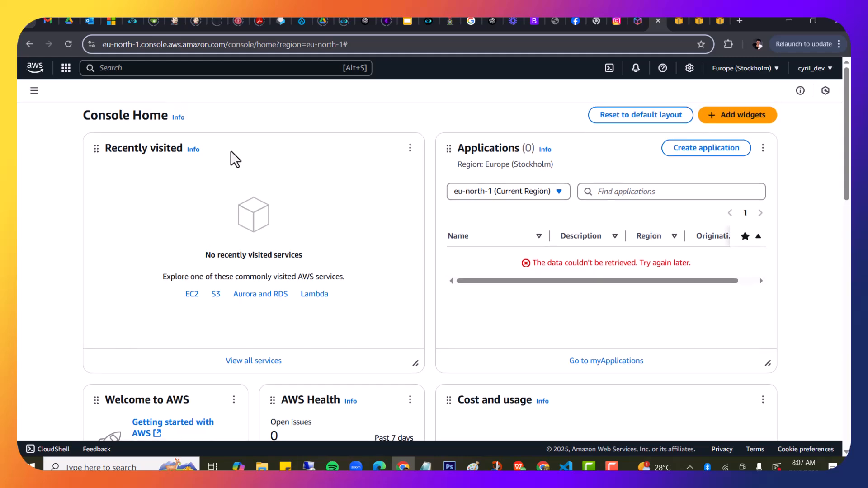
pyautogui.scroll(-5, 588, 177)
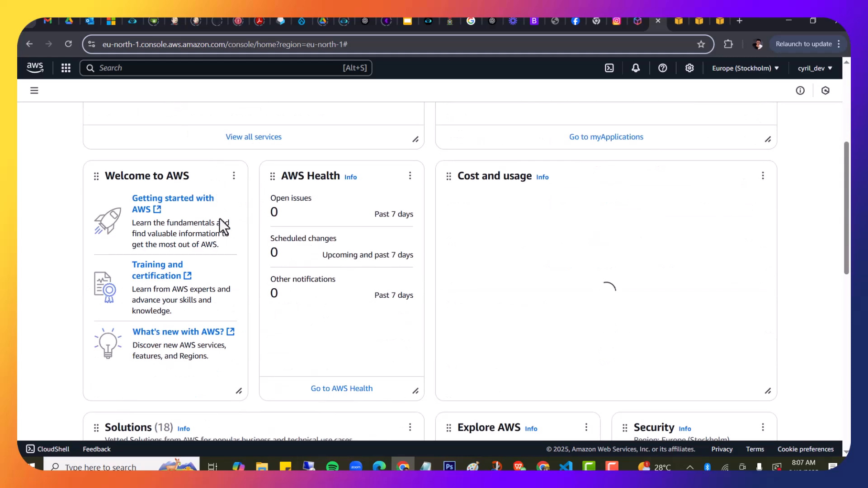
pyautogui.scroll(-1, 221, 217)
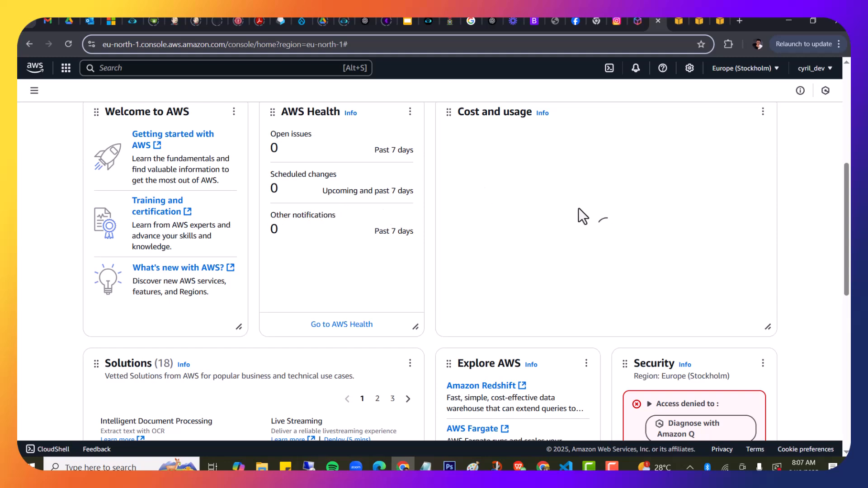
pyautogui.scroll(-5, 579, 208)
pyautogui.scroll(-4, 579, 207)
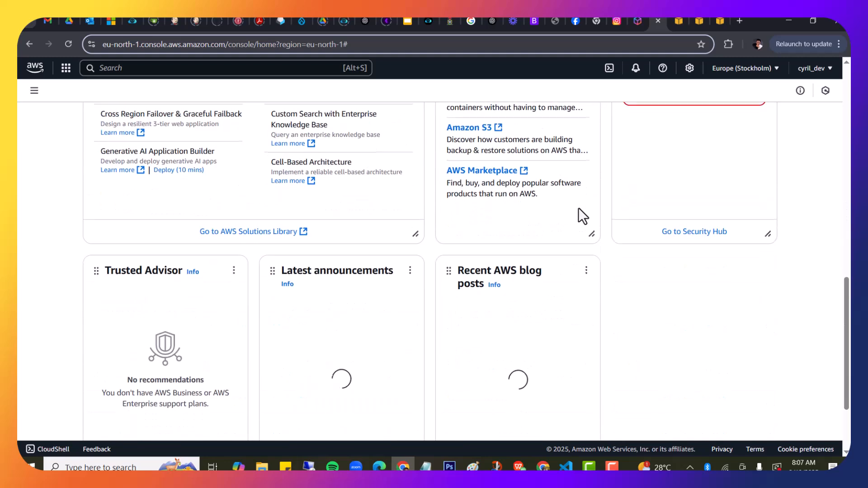
pyautogui.scroll(3, 579, 207)
pyautogui.scroll(10, 579, 208)
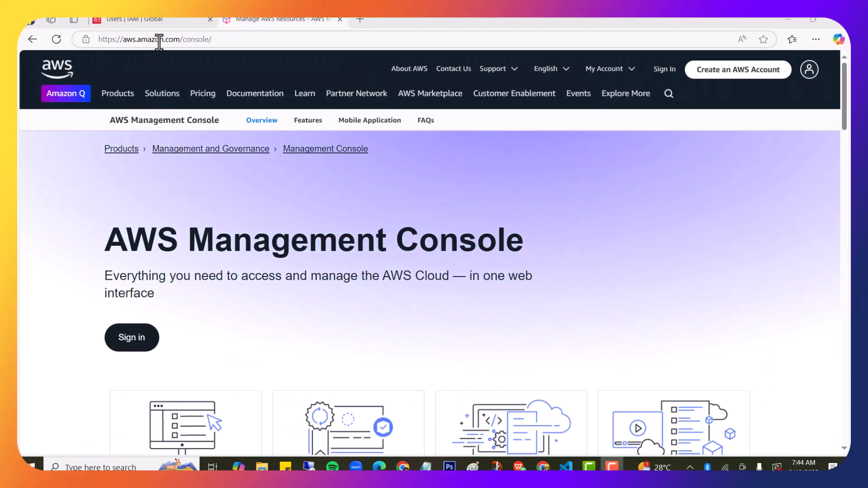
# Sign in from the AWS Management Console product page to reopen Console Home
pyautogui.click(218, 40)
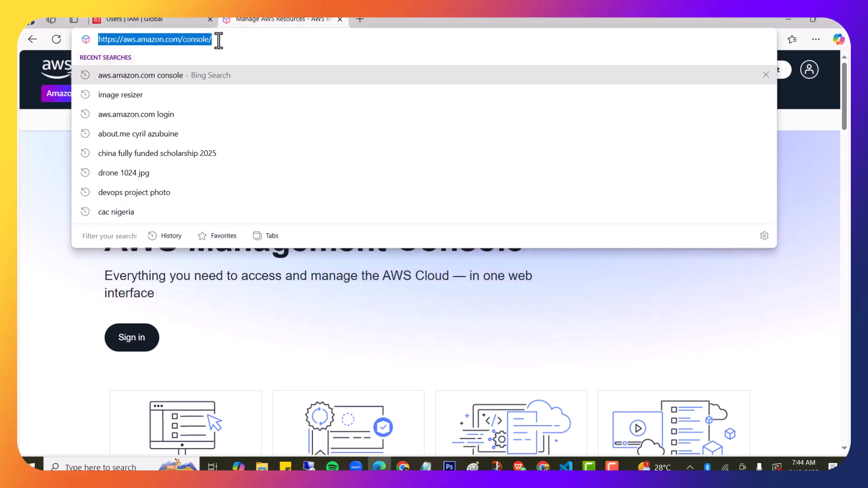
pyautogui.click(687, 332)
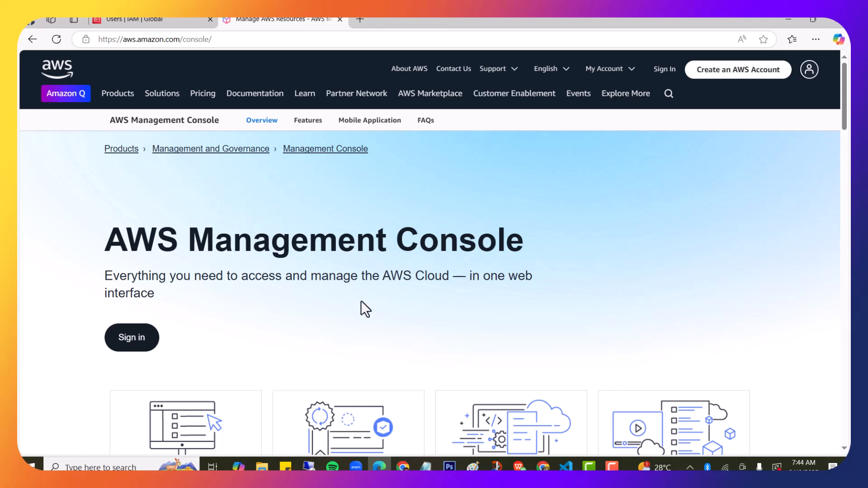
pyautogui.click(140, 338)
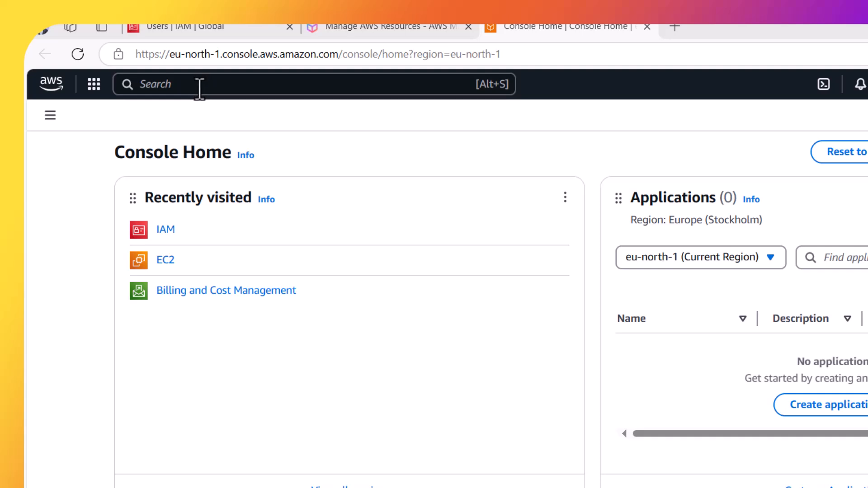
# Search for IAM and open its Users page from the top features
pyautogui.click(199, 87)
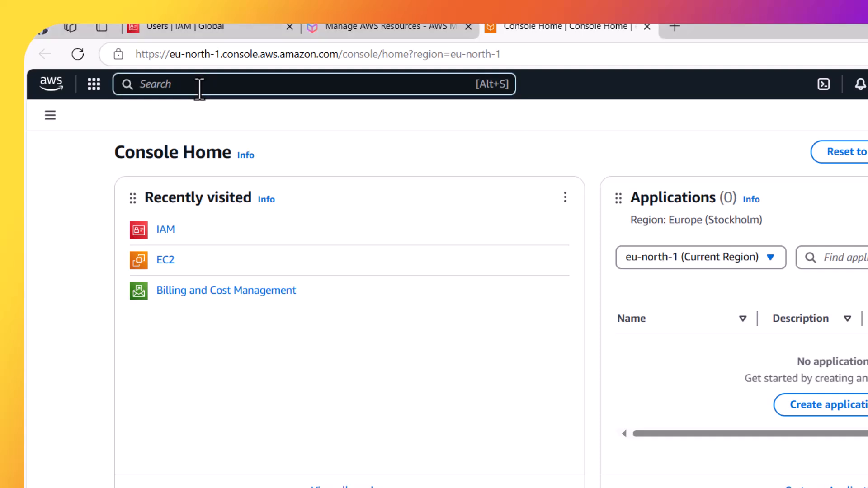
pyautogui.write('I')
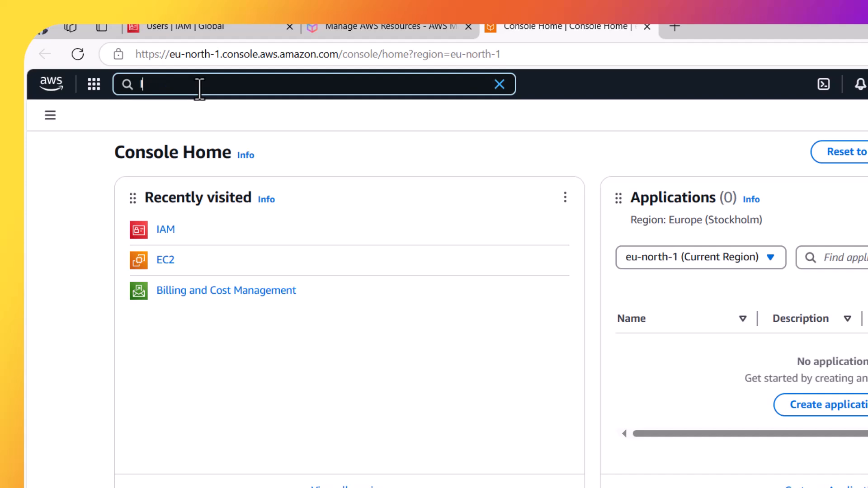
pyautogui.write('AM')
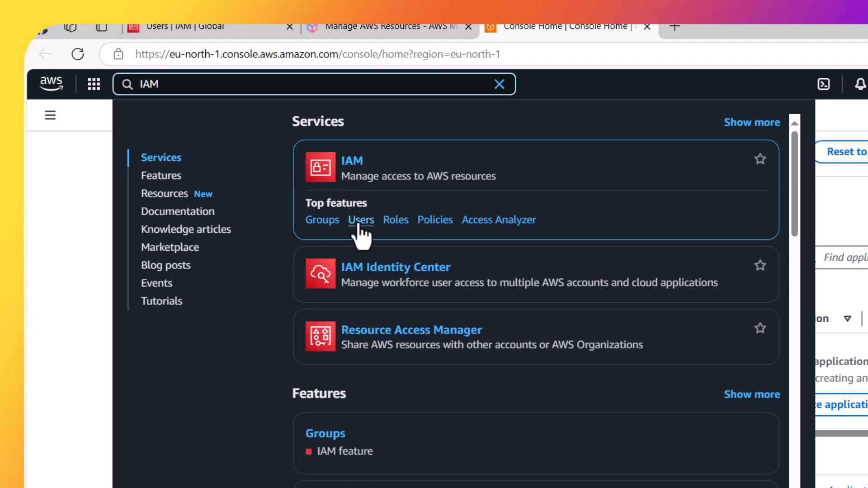
pyautogui.click(361, 221)
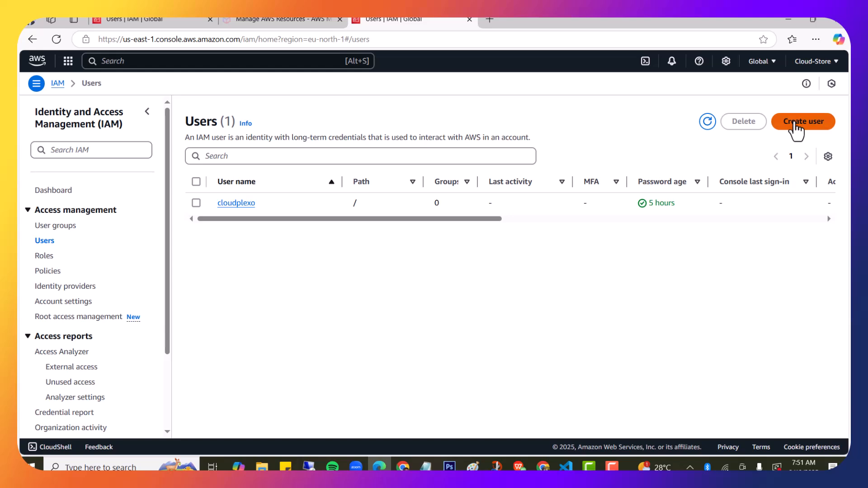
# Start creating a new IAM user named cloudstore_dev
pyautogui.click(796, 129)
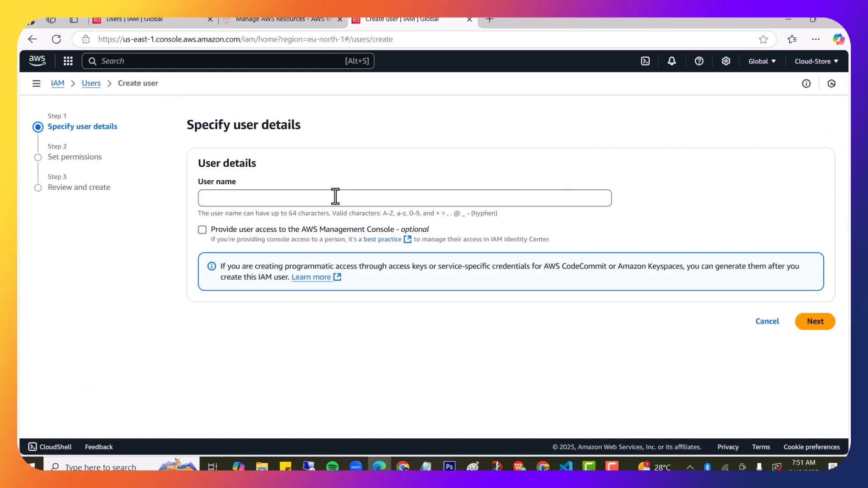
pyautogui.click(299, 197)
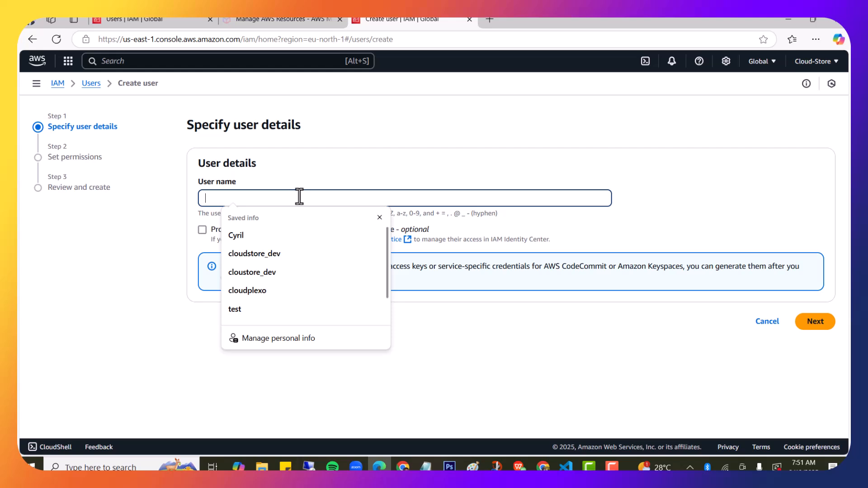
pyautogui.write('cloudst')
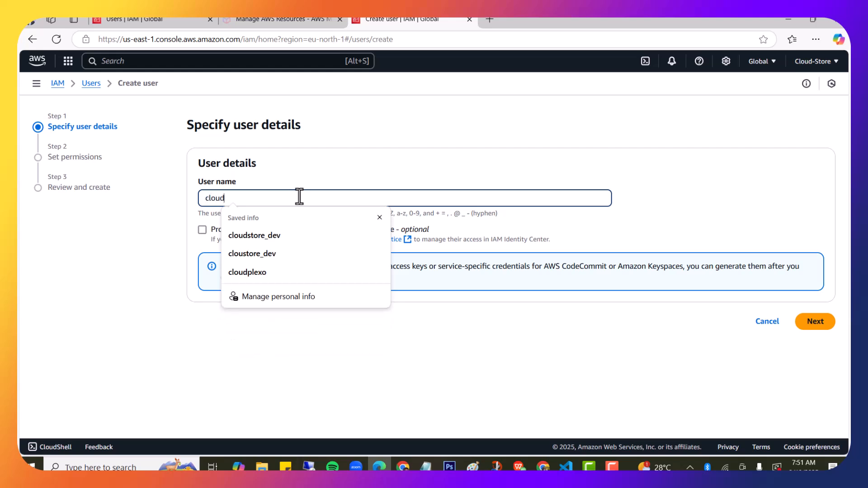
pyautogui.write('e_dev')
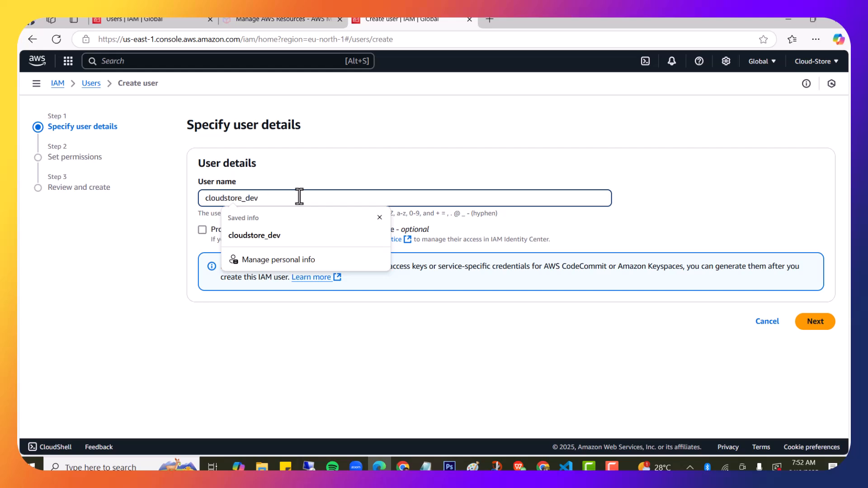
pyautogui.click(257, 235)
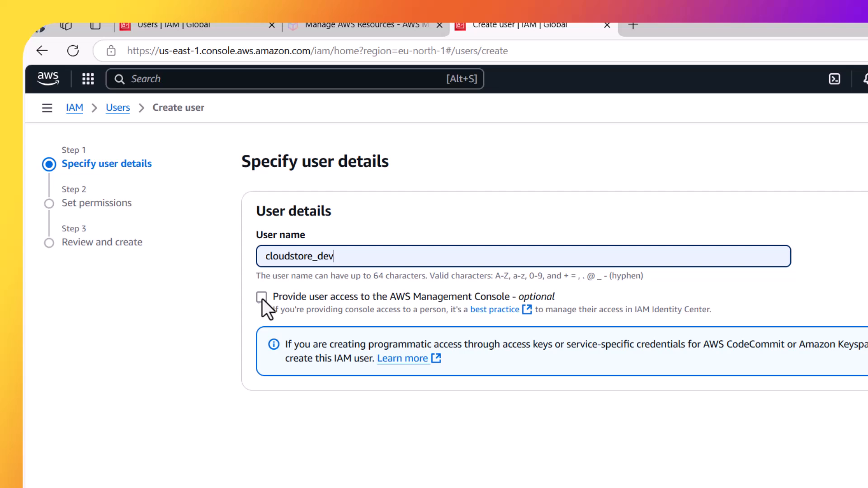
# Enable 'Provide user access to the AWS Management Console' for cloudstore_dev
pyautogui.click(262, 299)
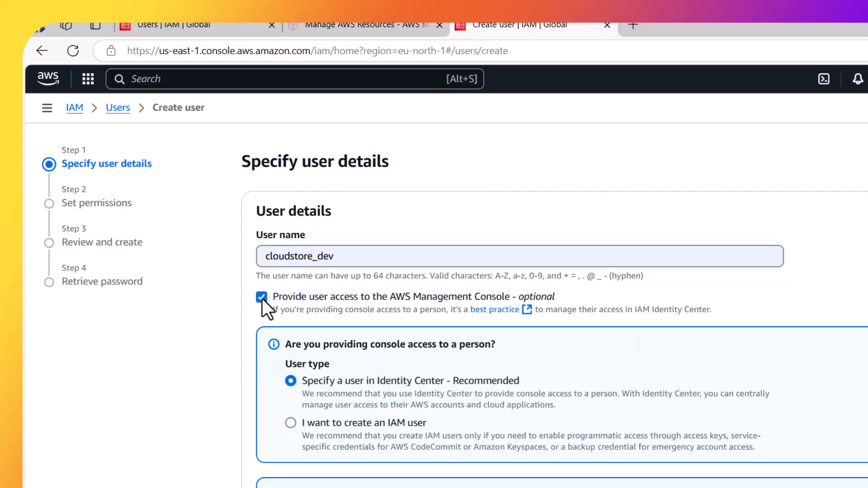
pyautogui.scroll(-2, 404, 321)
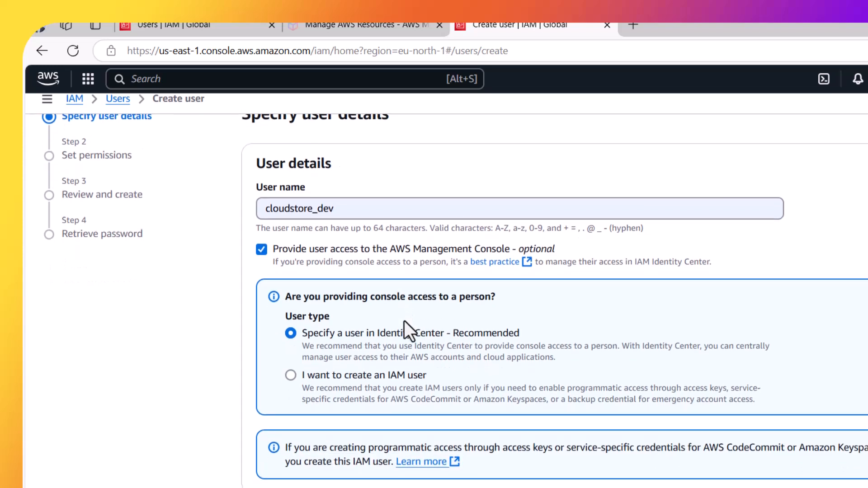
pyautogui.scroll(1, 404, 321)
pyautogui.scroll(-1, 404, 321)
pyautogui.scroll(1, 404, 321)
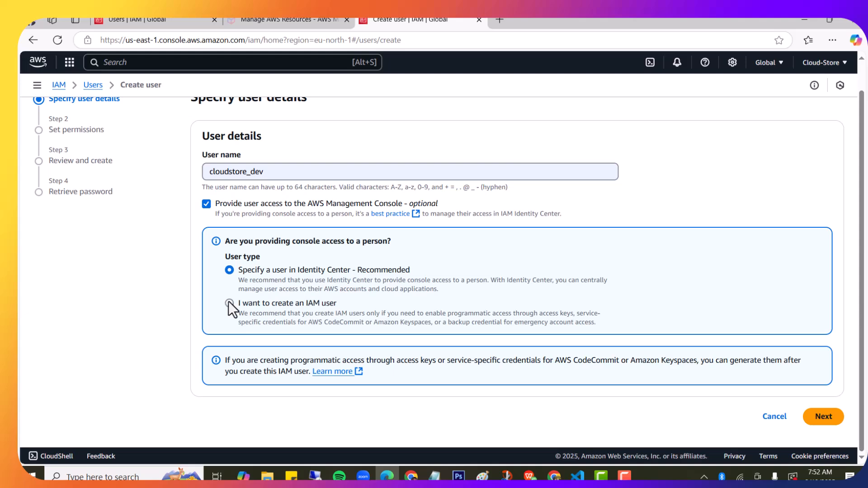
# Choose IAM user type, keep the autogenerated password with required reset, and continue
pyautogui.click(230, 304)
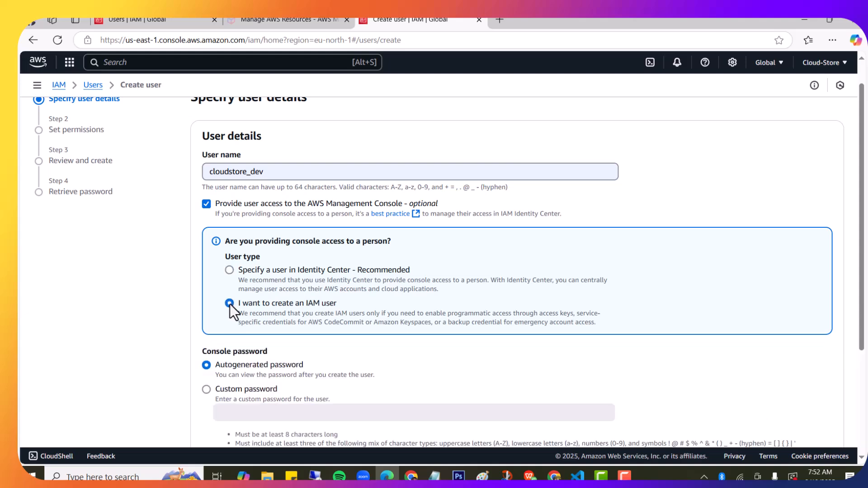
pyautogui.scroll(-1, 343, 282)
pyautogui.scroll(-2, 342, 282)
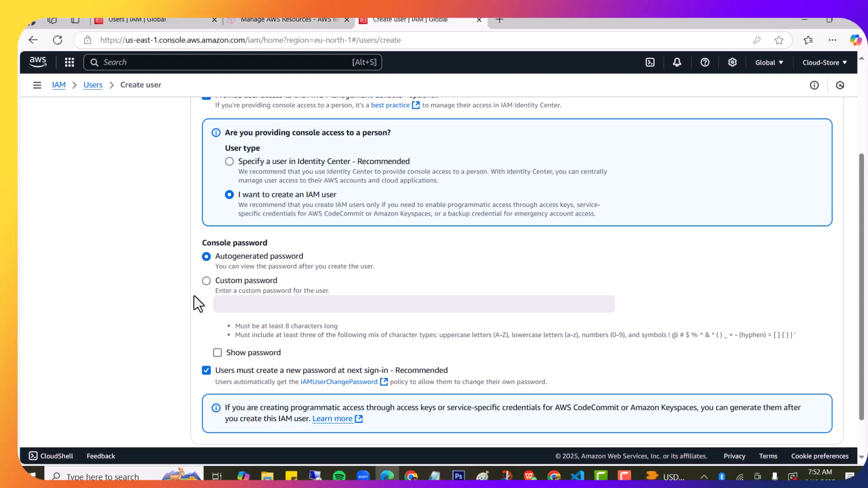
pyautogui.scroll(-1, 244, 281)
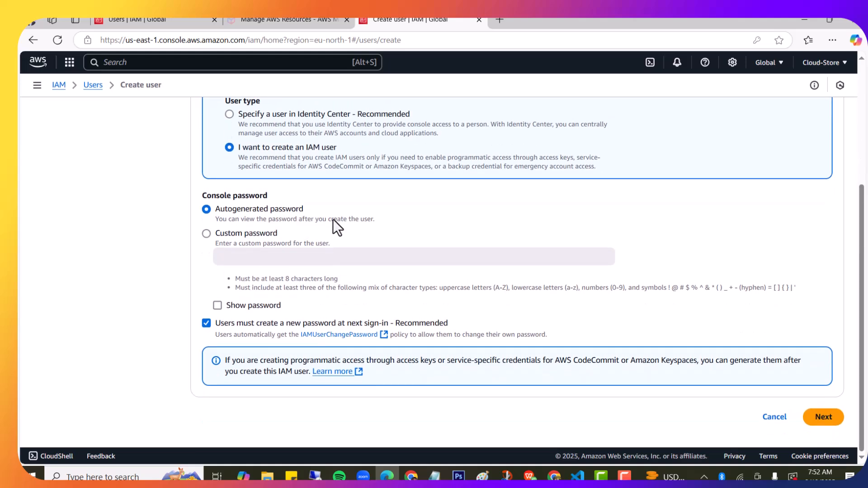
pyautogui.scroll(3, 333, 219)
pyautogui.scroll(-3, 332, 219)
pyautogui.scroll(-1, 332, 220)
pyautogui.scroll(3, 655, 241)
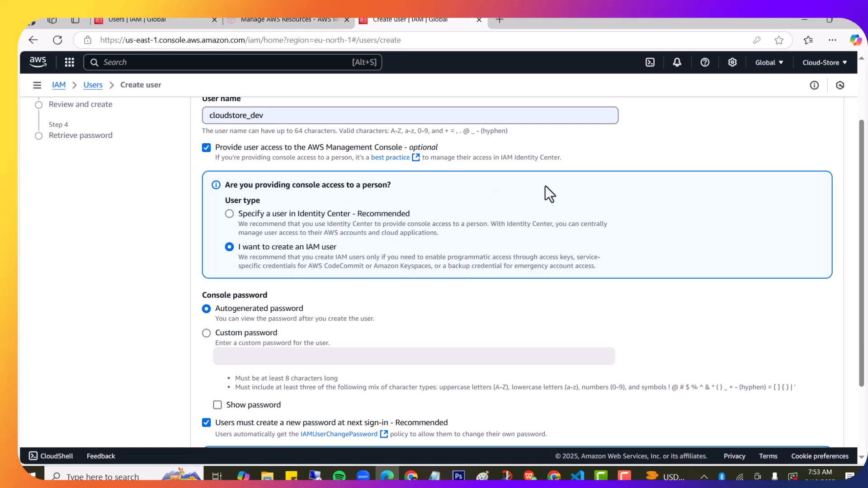
pyautogui.scroll(2, 544, 186)
pyautogui.scroll(-5, 549, 172)
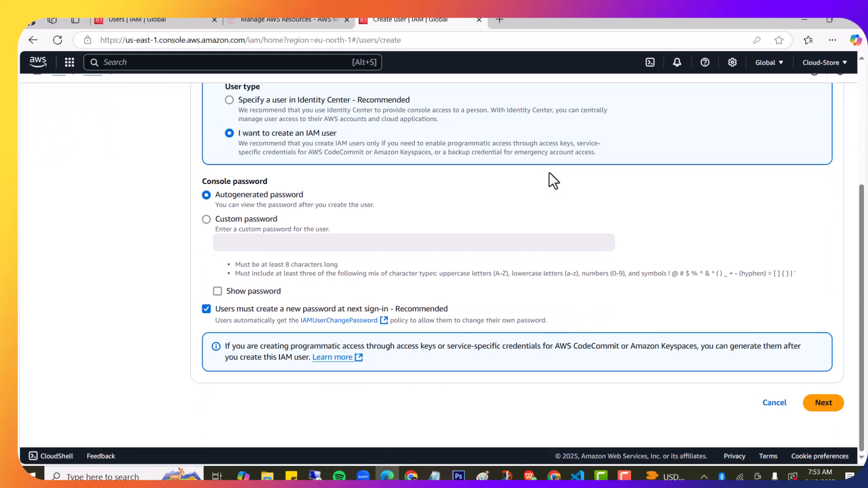
pyautogui.click(824, 418)
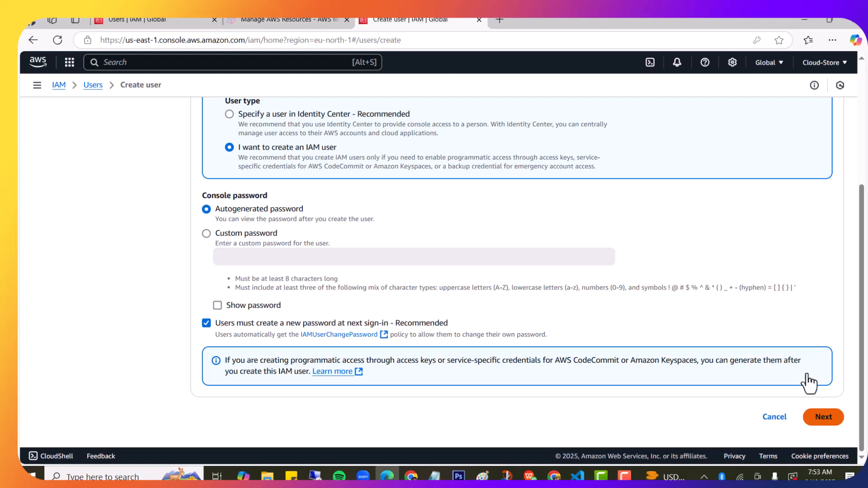
# Choose 'Attach policies directly' and select the AdministratorAccess policy for cloudstore_dev
pyautogui.click(822, 418)
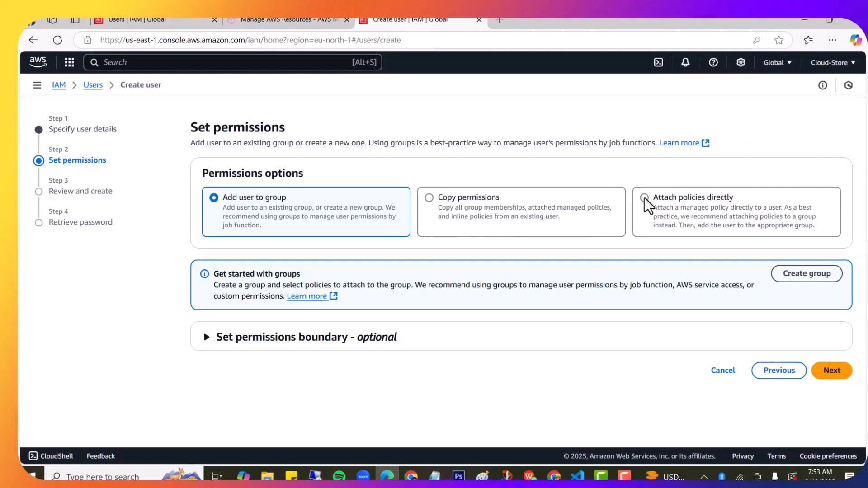
pyautogui.click(644, 198)
pyautogui.scroll(-3, 560, 262)
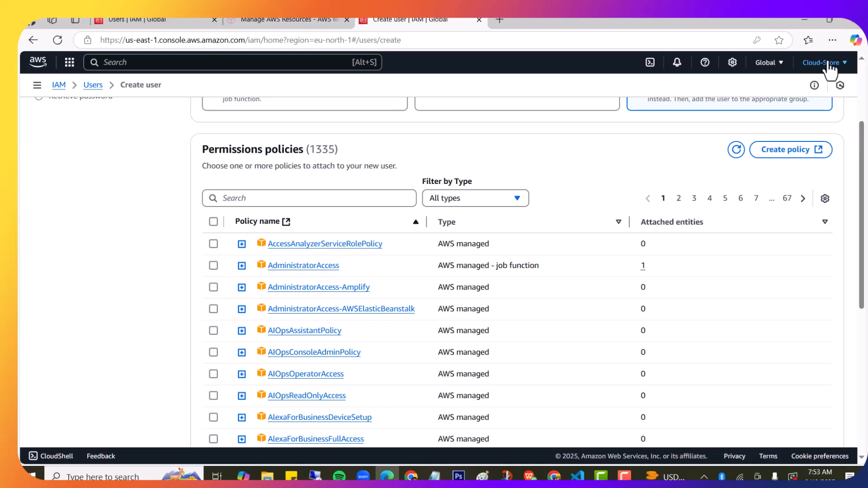
pyautogui.click(842, 65)
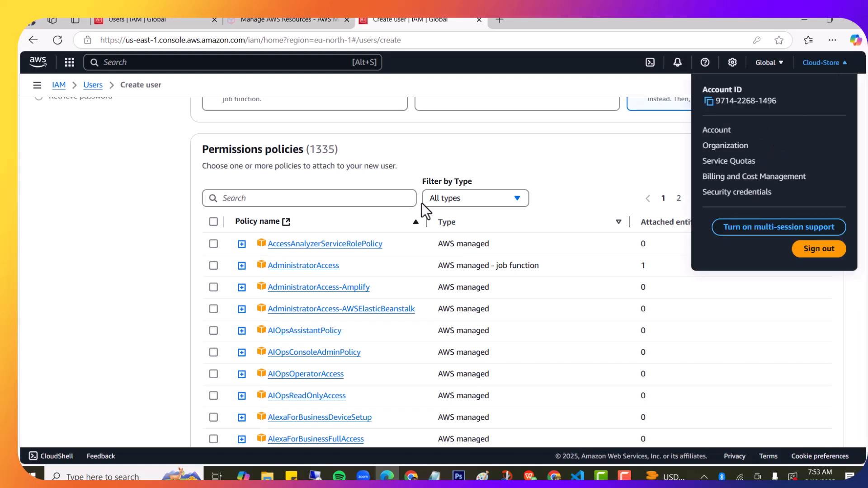
pyautogui.click(167, 205)
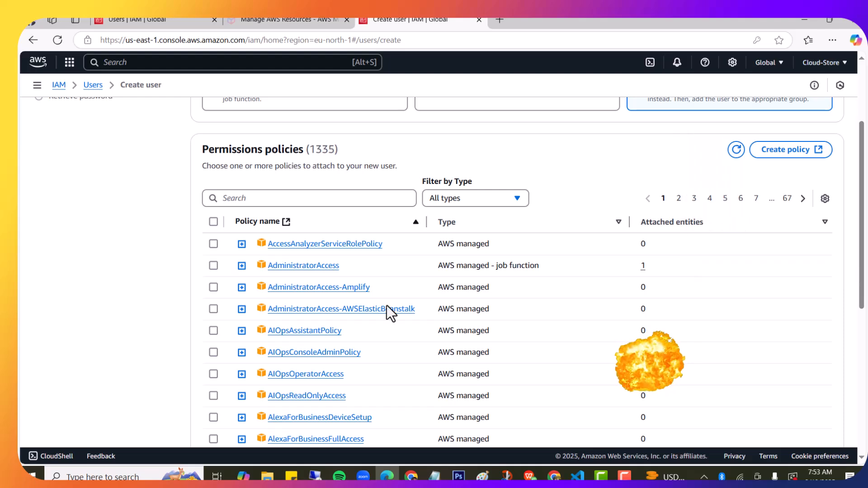
pyautogui.click(214, 267)
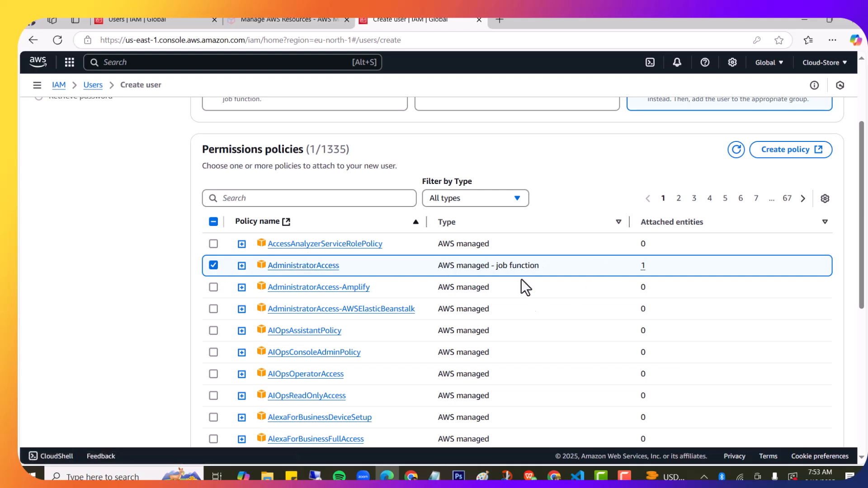
pyautogui.scroll(-7, 562, 270)
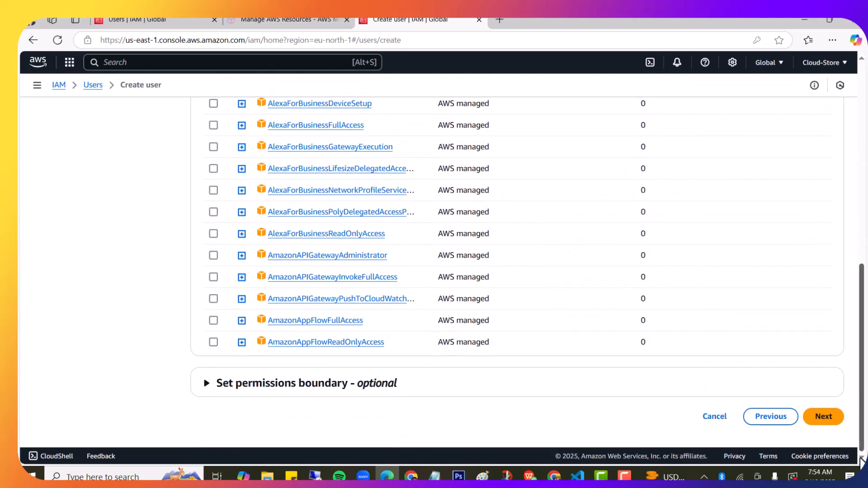
# Move to the review page and check cloudstore_dev's autogenerated password, AdministratorAccess and IAMUserChangePassword policies
pyautogui.click(824, 422)
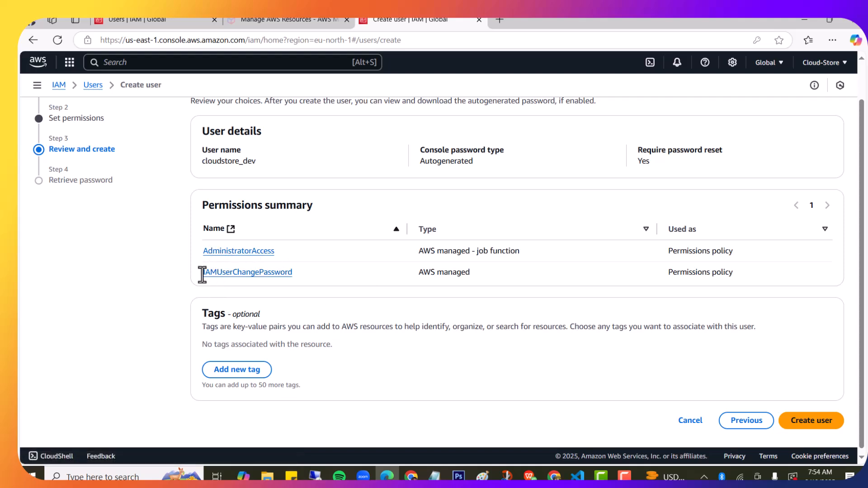
pyautogui.scroll(-1, 436, 295)
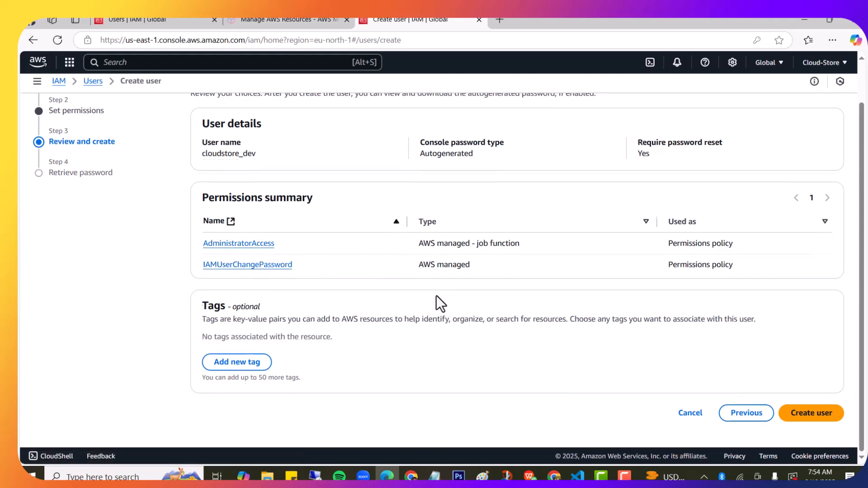
pyautogui.scroll(-1, 436, 295)
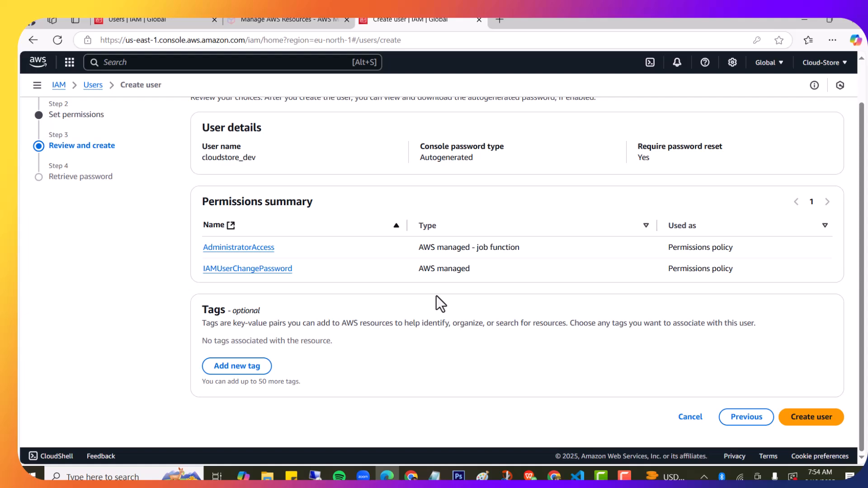
pyautogui.scroll(-1, 571, 338)
# Create the cloudstore_dev user and download its sign-in details as cloudstore_dev_credentials.csv
pyautogui.click(812, 418)
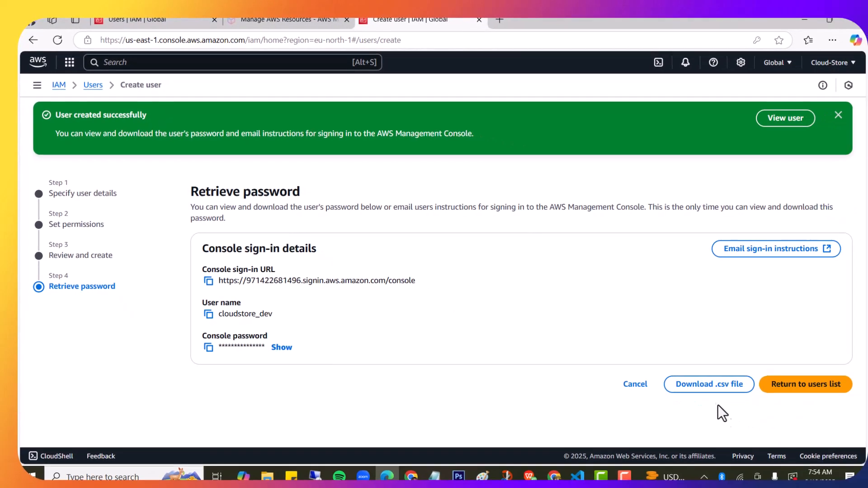
pyautogui.click(714, 385)
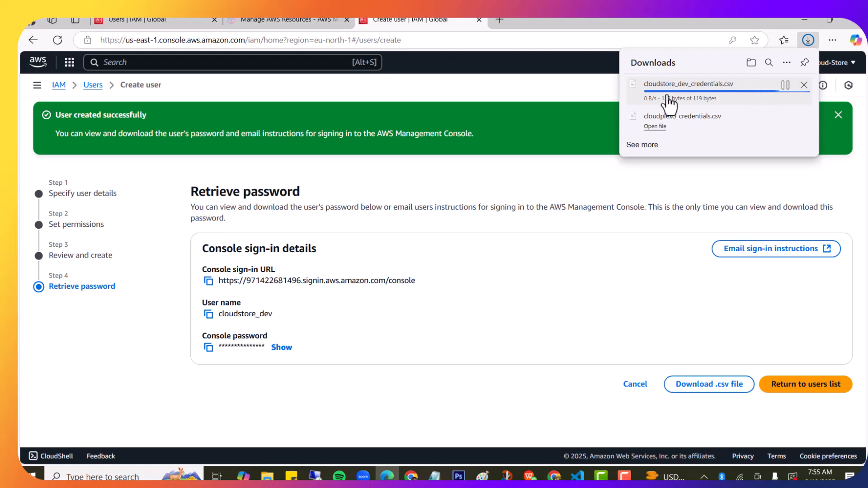
pyautogui.click(451, 293)
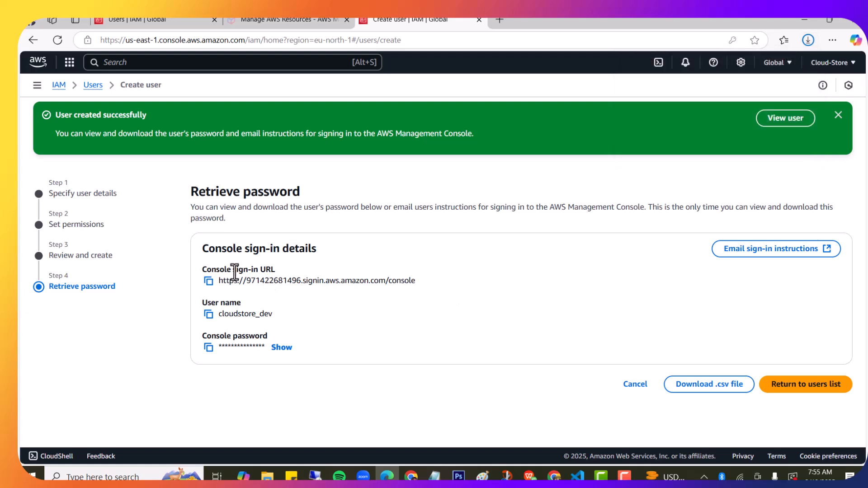